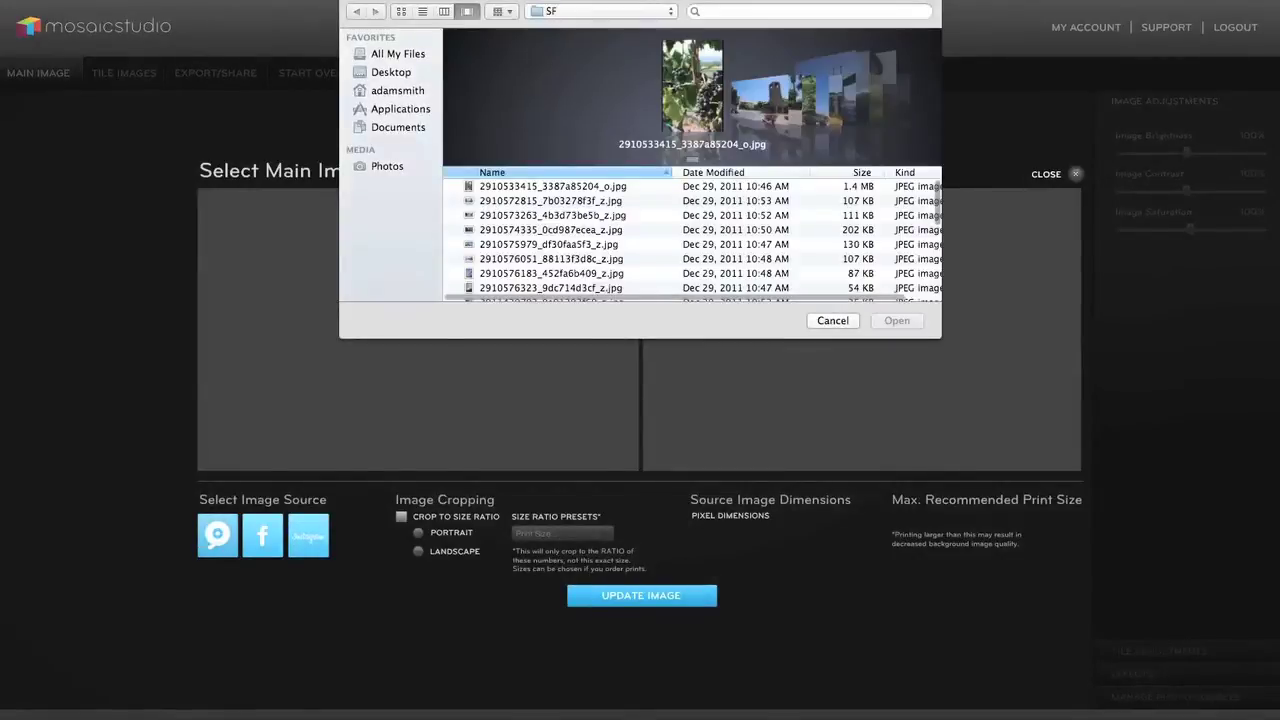
Open the Golden Gate JPEG from the SF folder as the main image.
{"action": "scroll", "coordinate": [692, 95], "scroll_direction": "right", "scroll_amount": 10}
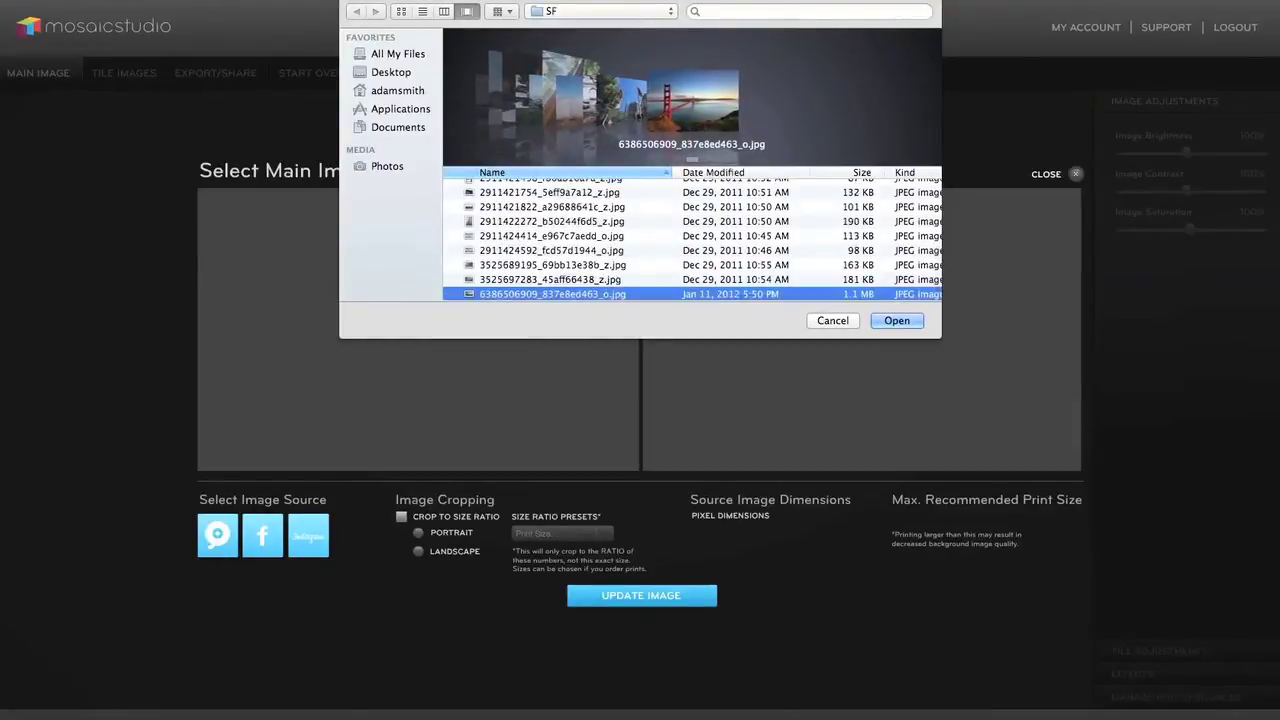
{"action": "key", "text": "Return"}
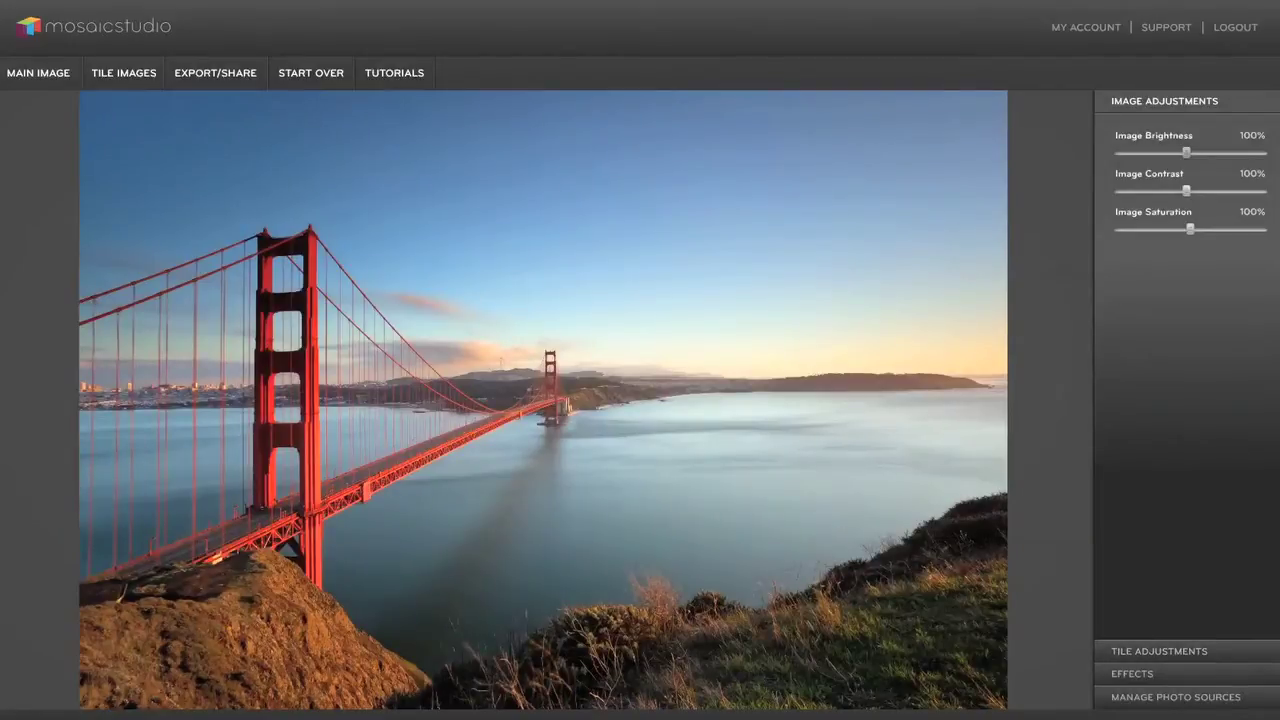
Adjust the main photo to 107% brightness, 127% contrast and 101% saturation.
{"action": "left_click_drag", "start_coordinate": [1186, 152], "coordinate": [1190, 229]}
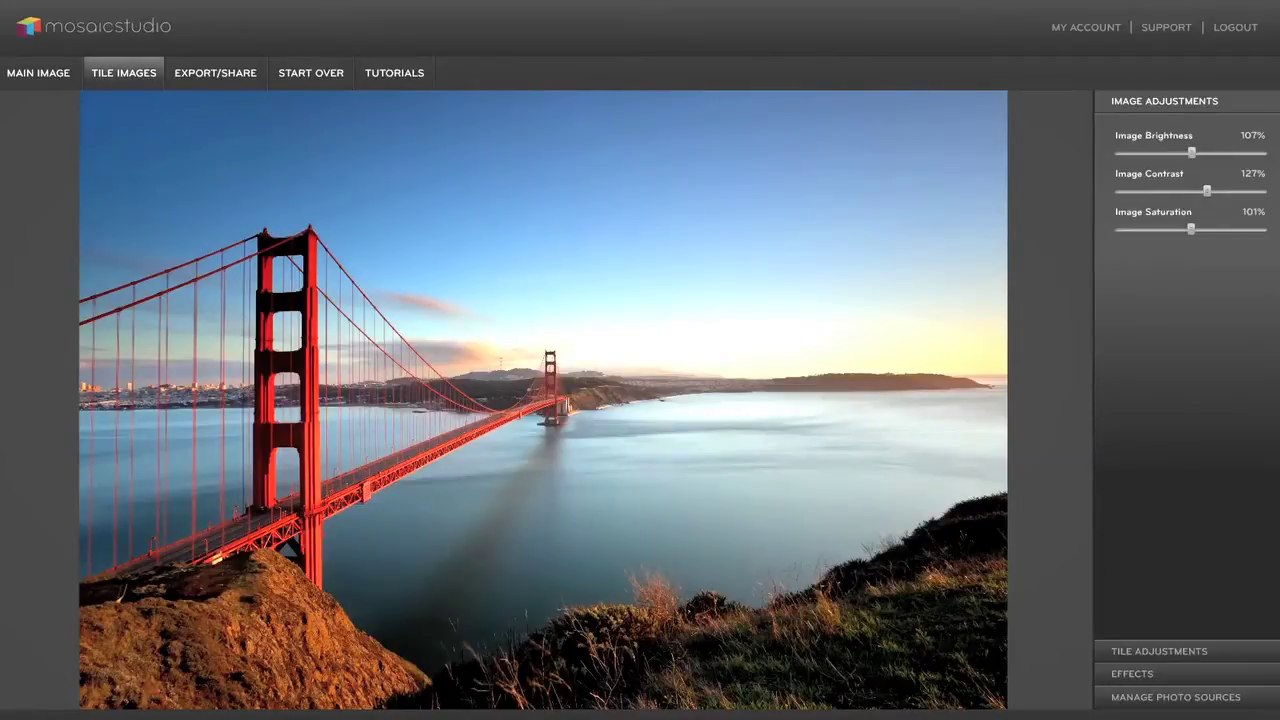
Import every photo in the SF folder into the tile library.
{"action": "left_click", "coordinate": [123, 73]}
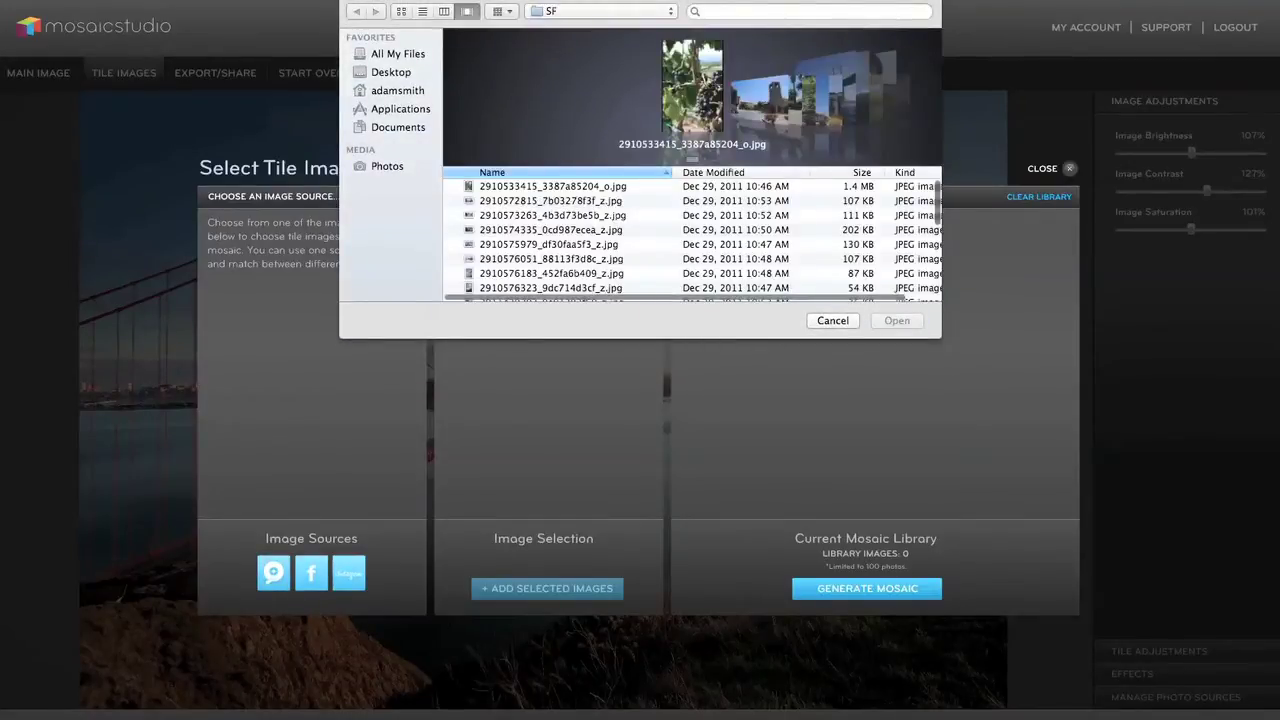
{"action": "key", "text": "super+a"}
{"action": "scroll", "coordinate": [690, 240], "scroll_direction": "down", "scroll_amount": 10}
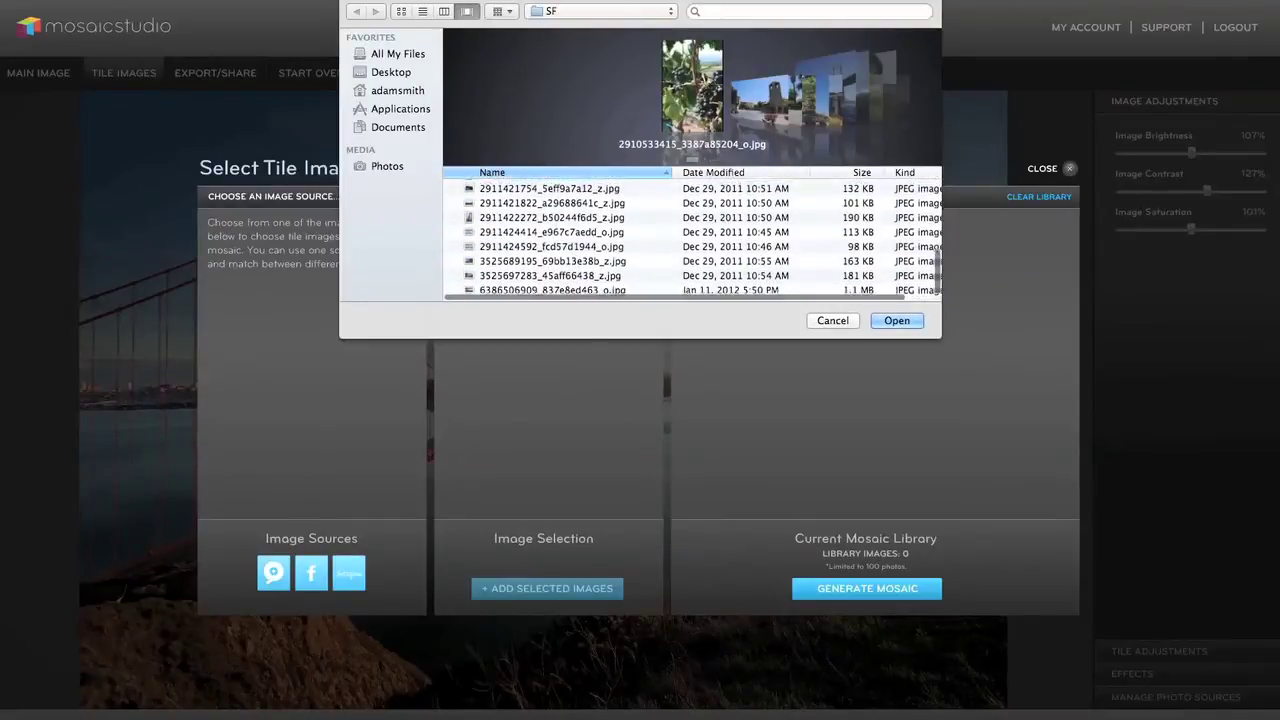
{"action": "key", "text": "super+a"}
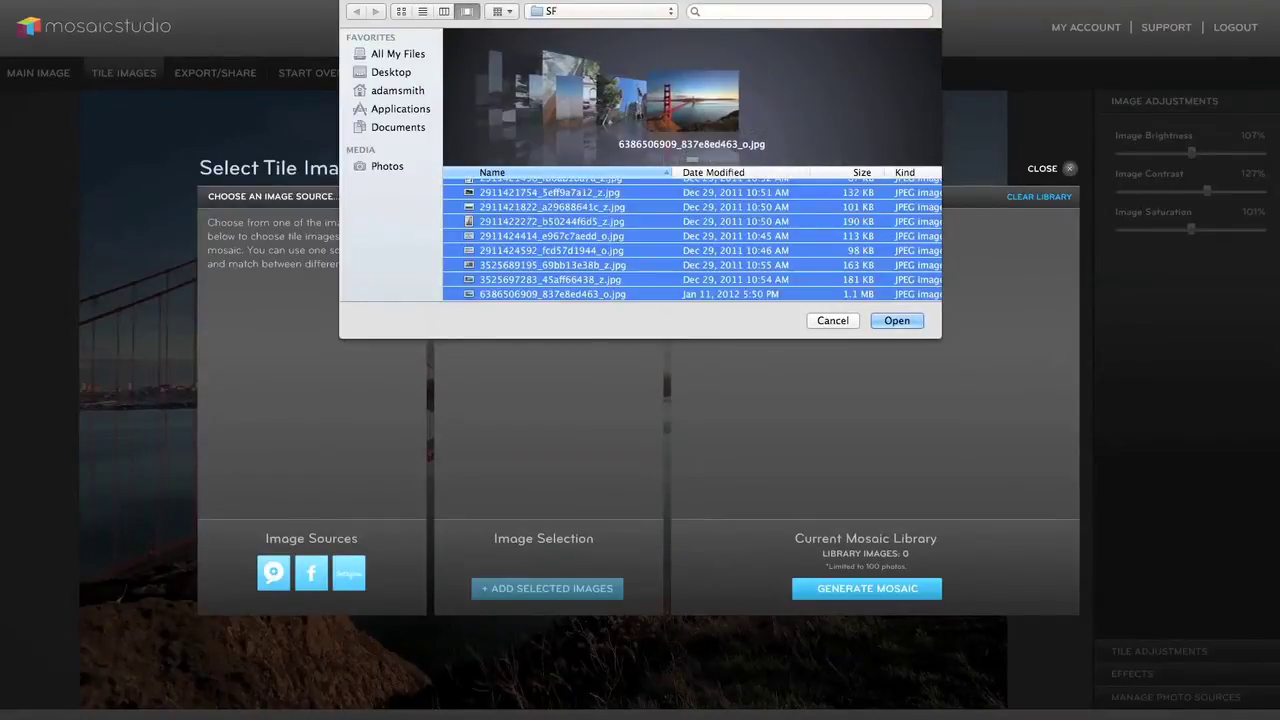
{"action": "key", "text": "Return"}
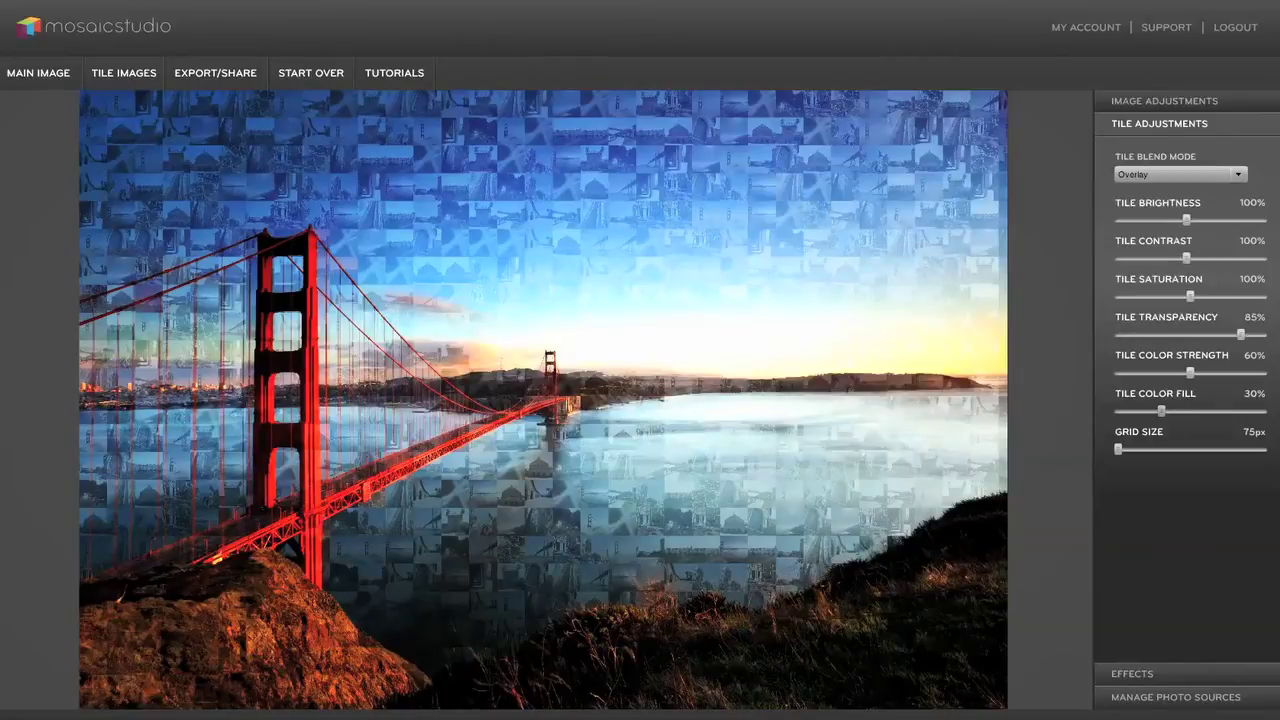
Lower Tile Color Fill from 30% to 19%.
{"action": "mouse_move", "coordinate": [1161, 411]}
{"action": "left_mouse_down"}
{"action": "mouse_move", "coordinate": [1263, 411]}
{"action": "mouse_move", "coordinate": [1119, 411]}
{"action": "mouse_move", "coordinate": [1145, 411]}
{"action": "left_mouse_up"}
Set tile color strength to 96%, transparency to 92% and saturation to 130%.
{"action": "left_click_drag", "start_coordinate": [1190, 372], "coordinate": [1257, 372]}
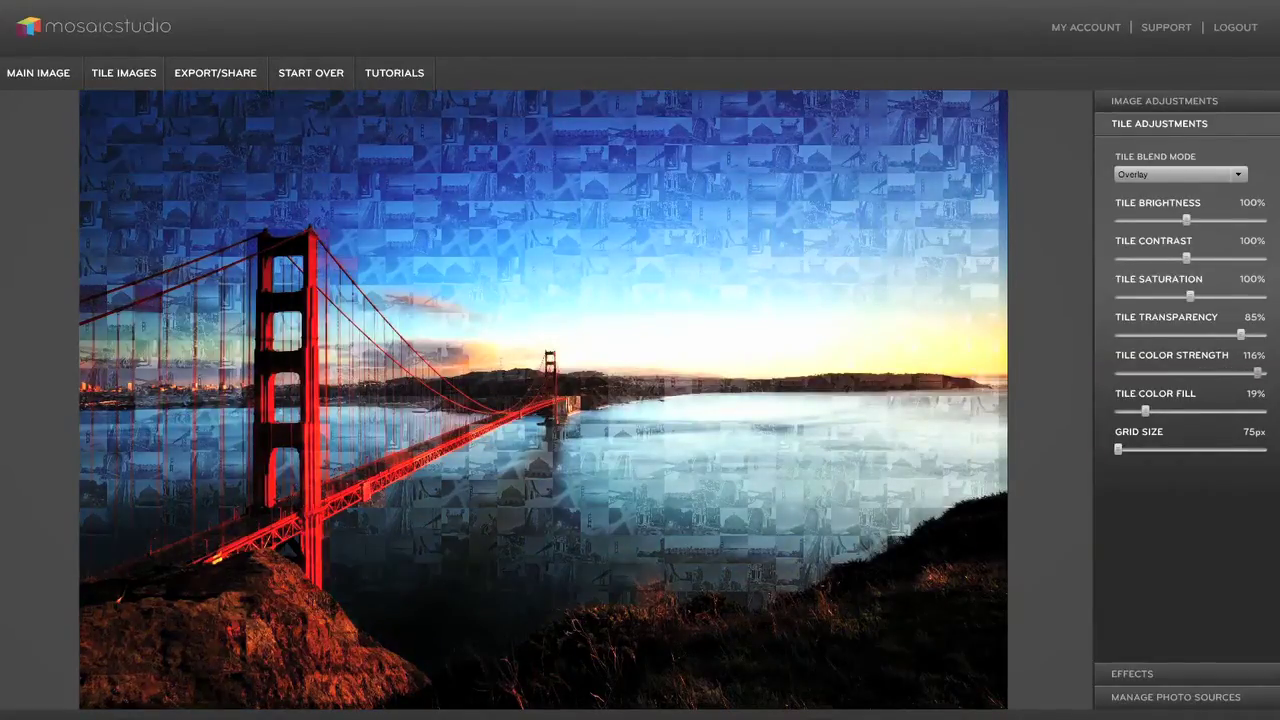
{"action": "left_click", "coordinate": [1185, 372]}
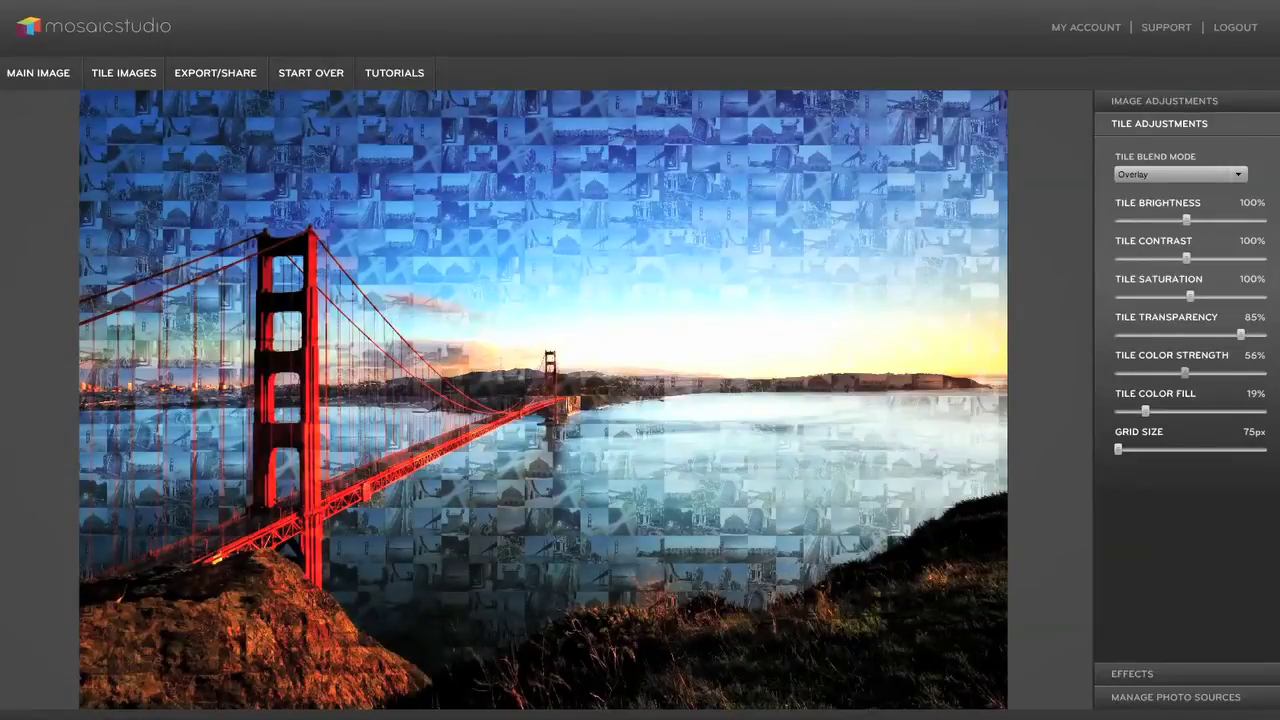
{"action": "left_click_drag", "start_coordinate": [1185, 372], "coordinate": [1233, 372]}
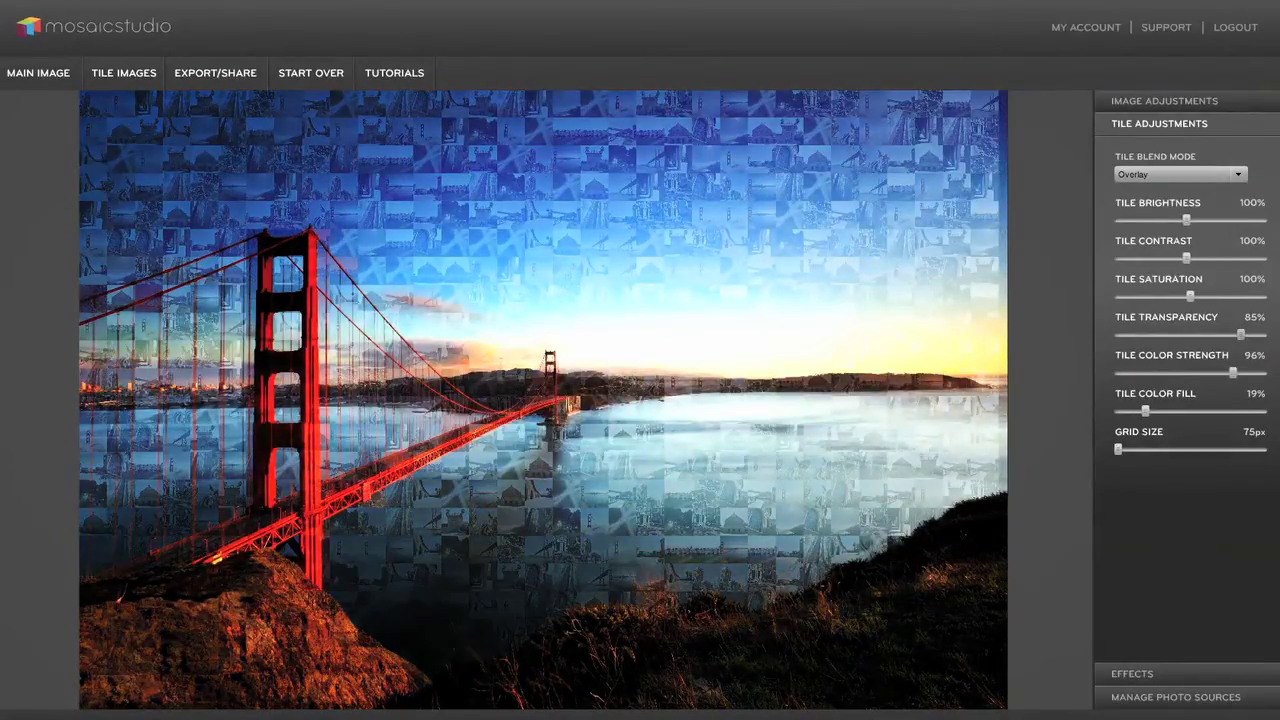
{"action": "mouse_move", "coordinate": [1240, 334]}
{"action": "left_mouse_down"}
{"action": "mouse_move", "coordinate": [1263, 334]}
{"action": "mouse_move", "coordinate": [1148, 334]}
{"action": "mouse_move", "coordinate": [1251, 334]}
{"action": "left_mouse_up"}
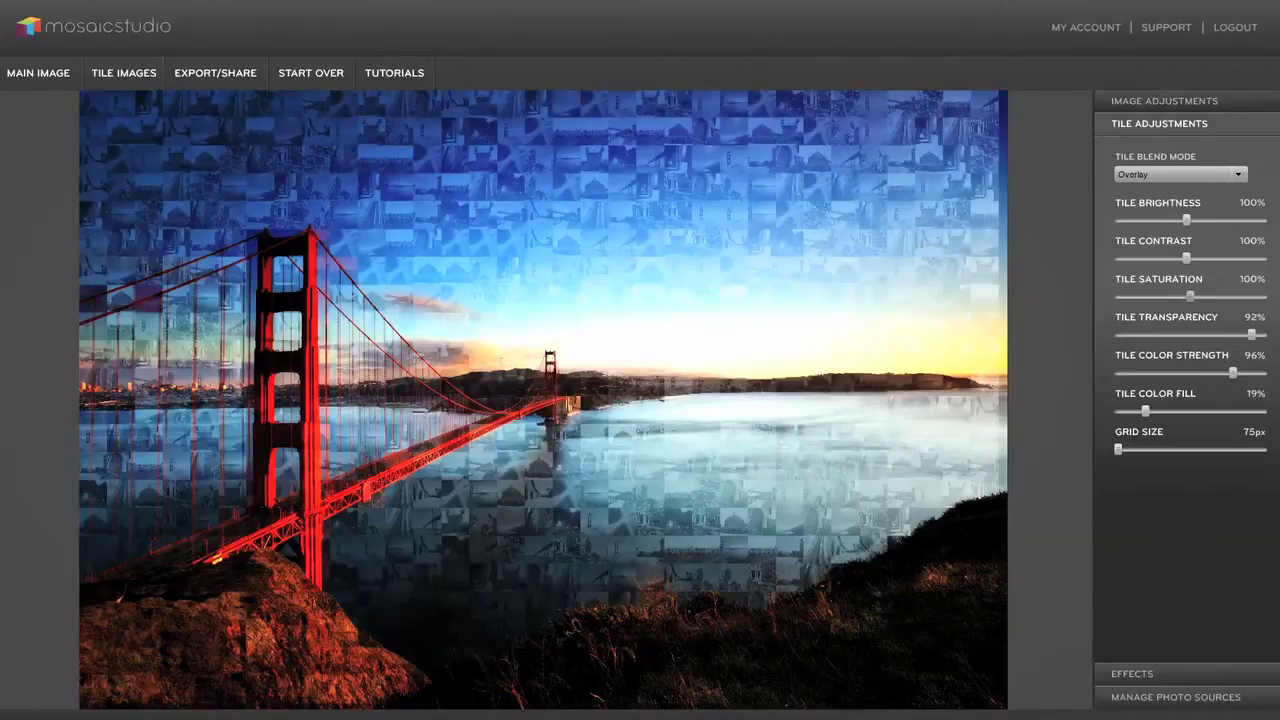
{"action": "left_click_drag", "start_coordinate": [1190, 297], "coordinate": [1118, 297]}
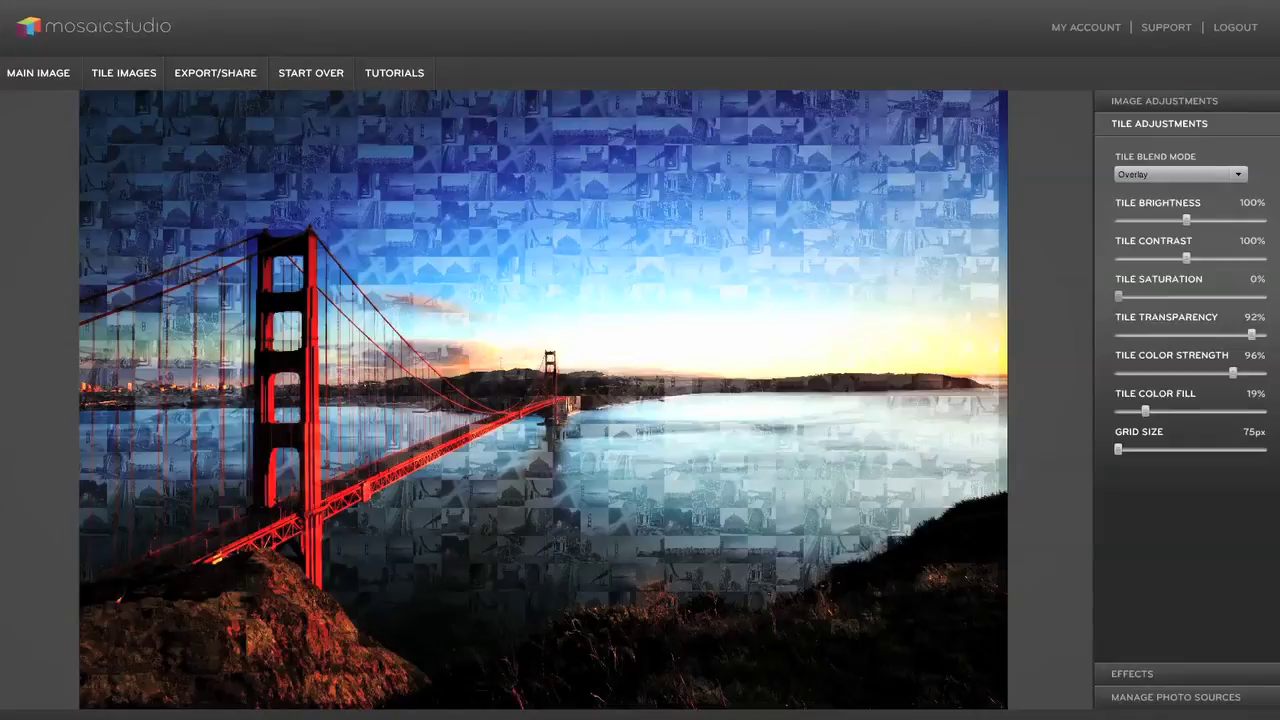
{"action": "left_click_drag", "start_coordinate": [1118, 296], "coordinate": [1211, 258]}
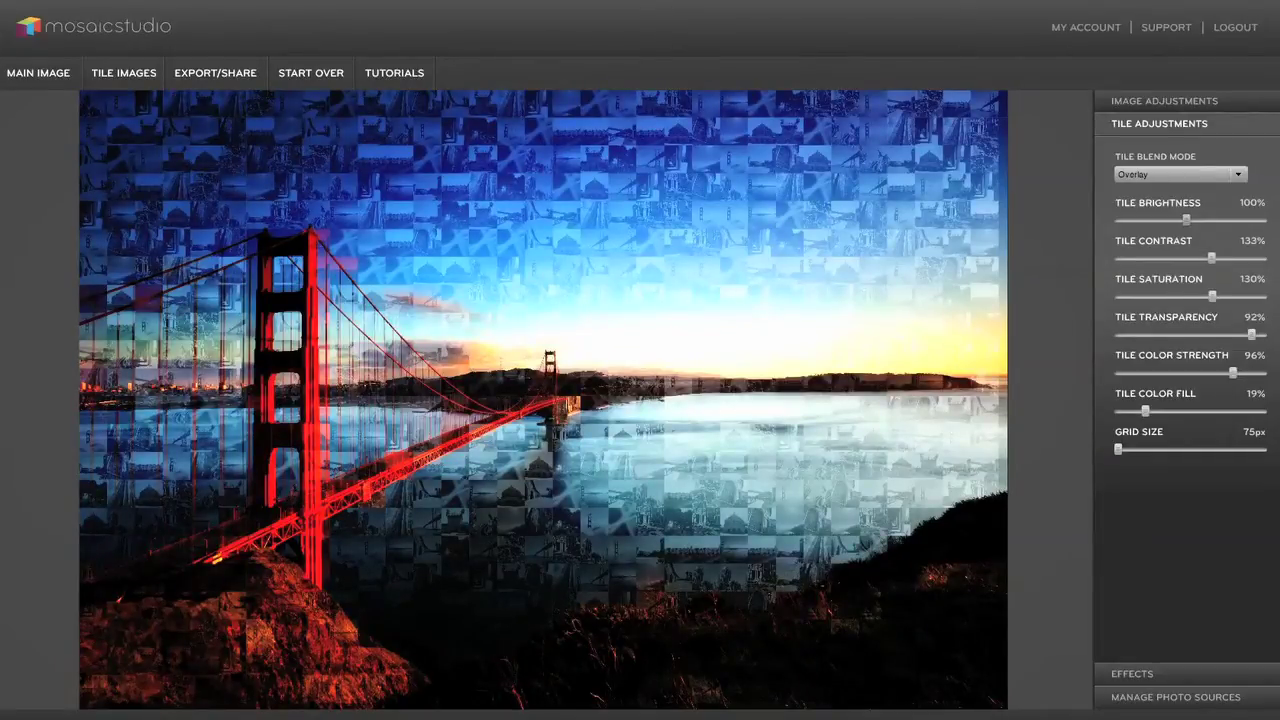
Raise tile brightness to 107% and set the tile blend mode to Normal.
{"action": "mouse_move", "coordinate": [1186, 219]}
{"action": "left_mouse_down"}
{"action": "mouse_move", "coordinate": [1207, 219]}
{"action": "mouse_move", "coordinate": [1191, 219]}
{"action": "left_mouse_up"}
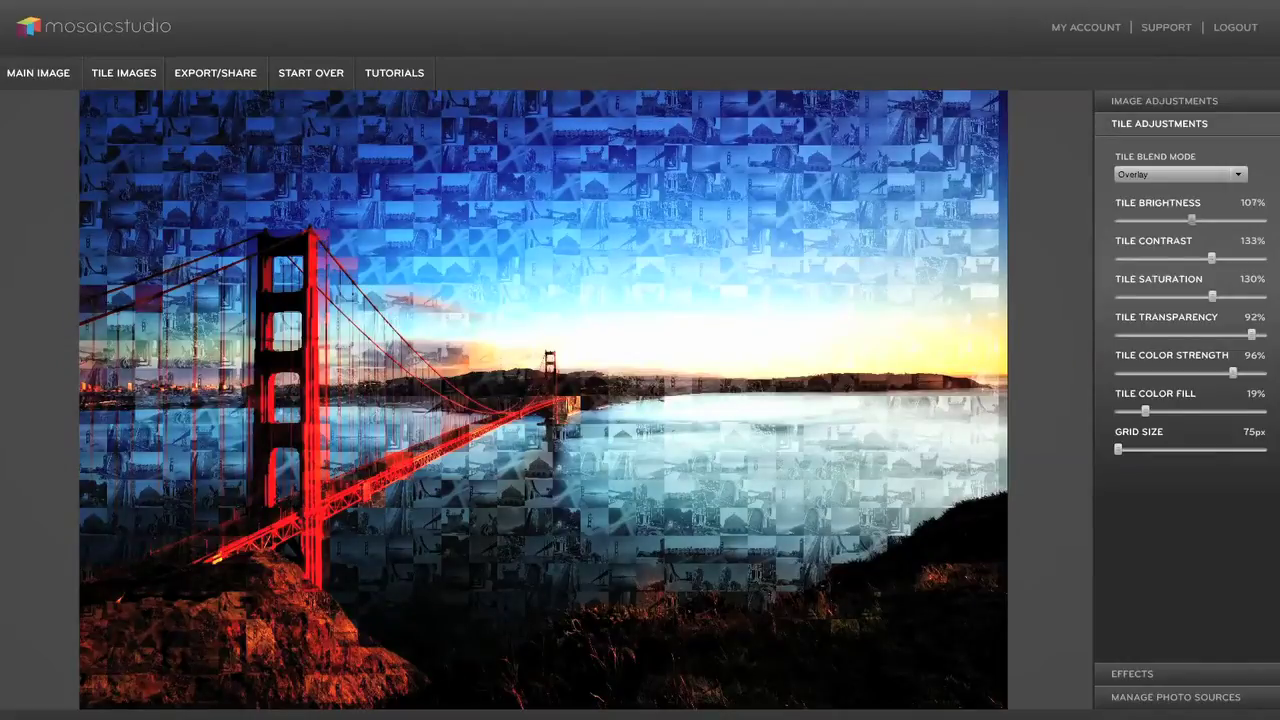
{"action": "left_click", "coordinate": [1180, 174]}
{"action": "left_click", "coordinate": [1175, 205]}
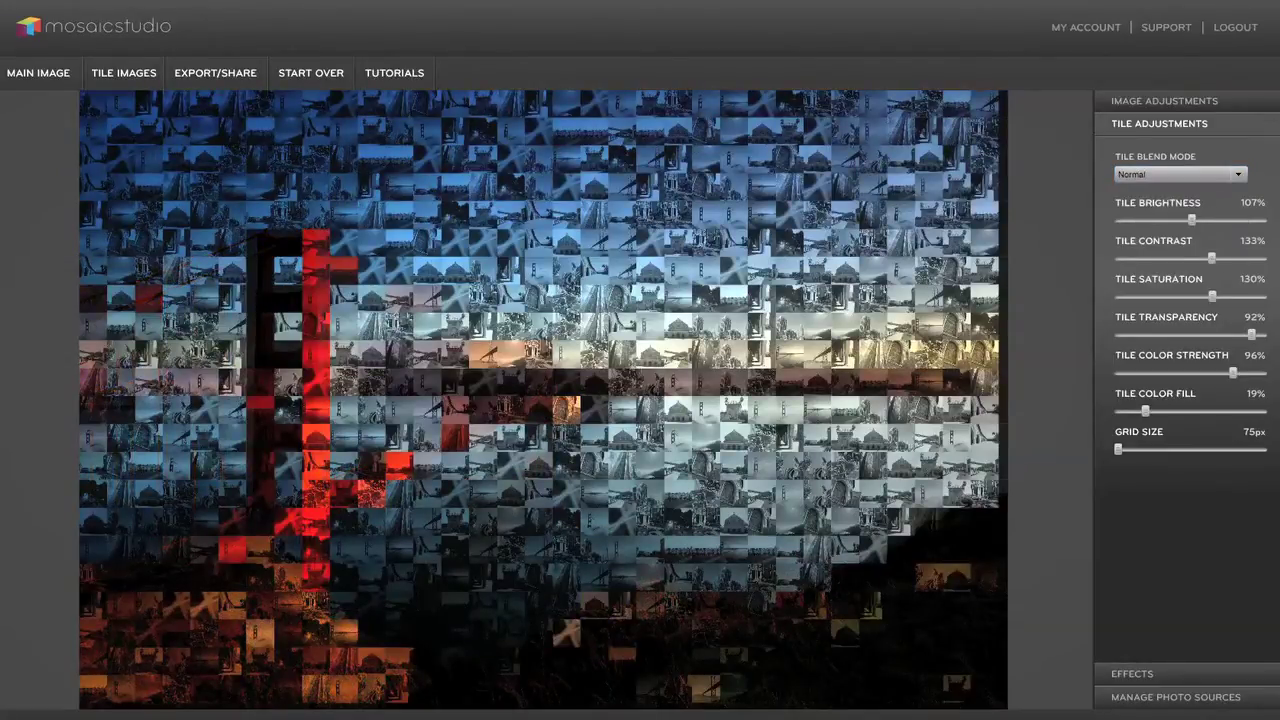
{"action": "left_click", "coordinate": [1180, 174]}
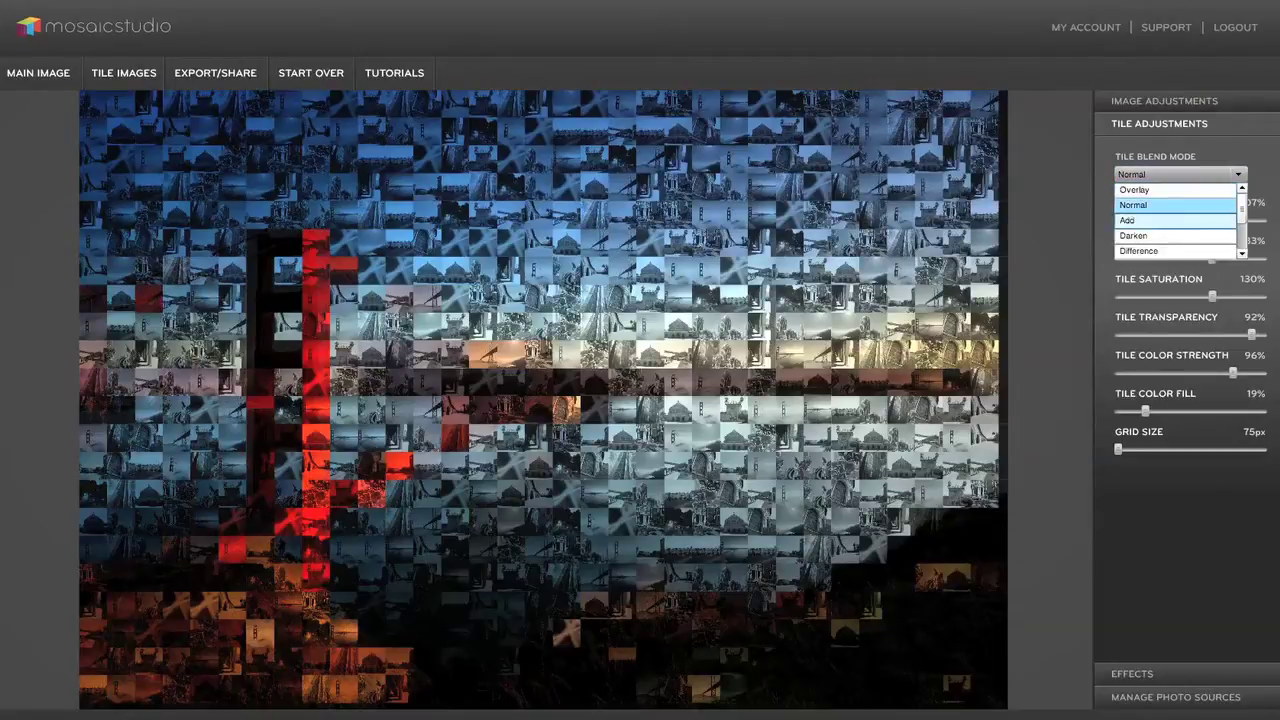
{"action": "left_click", "coordinate": [1175, 220]}
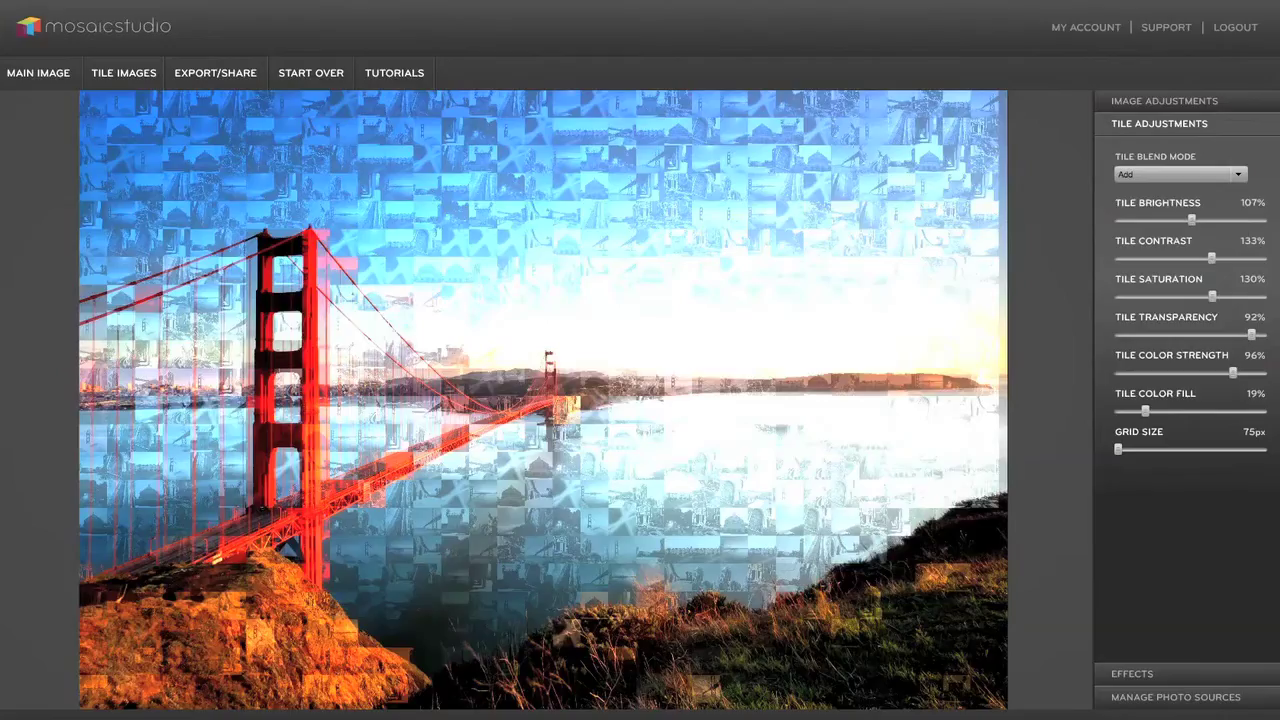
{"action": "left_click", "coordinate": [1180, 174]}
{"action": "scroll", "coordinate": [1175, 220], "scroll_direction": "down", "scroll_amount": 2}
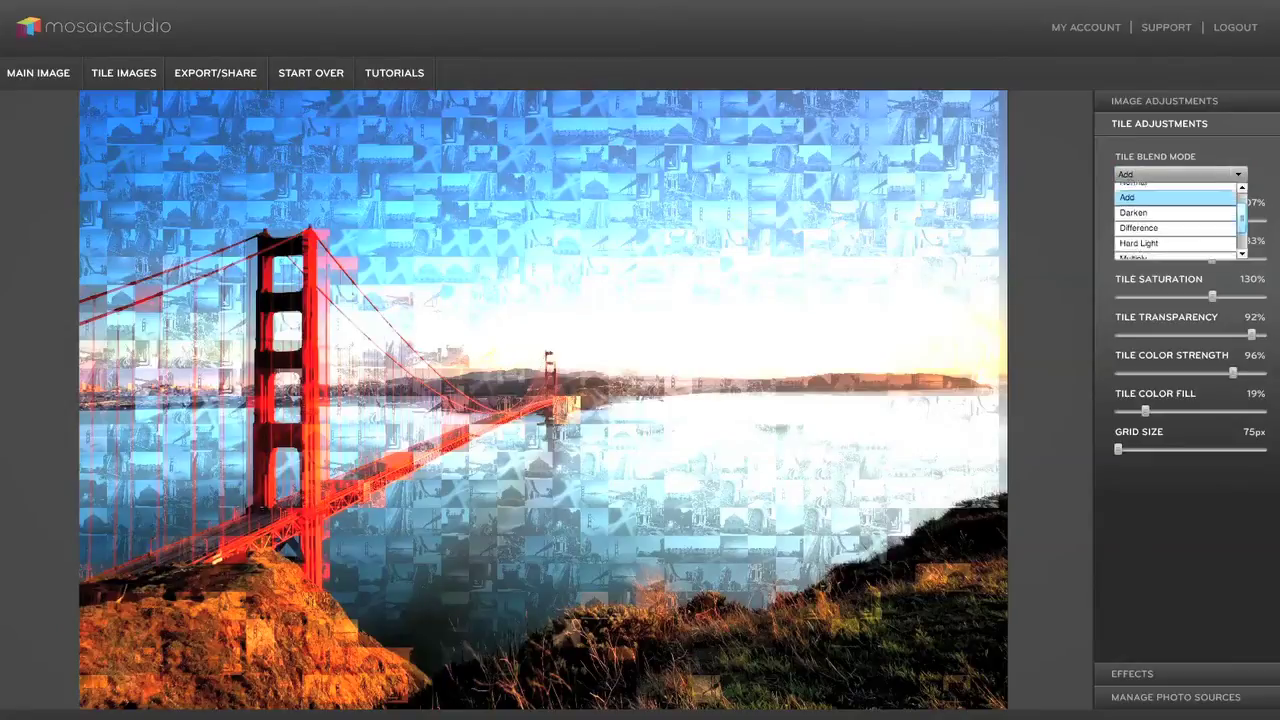
{"action": "left_click", "coordinate": [1175, 220]}
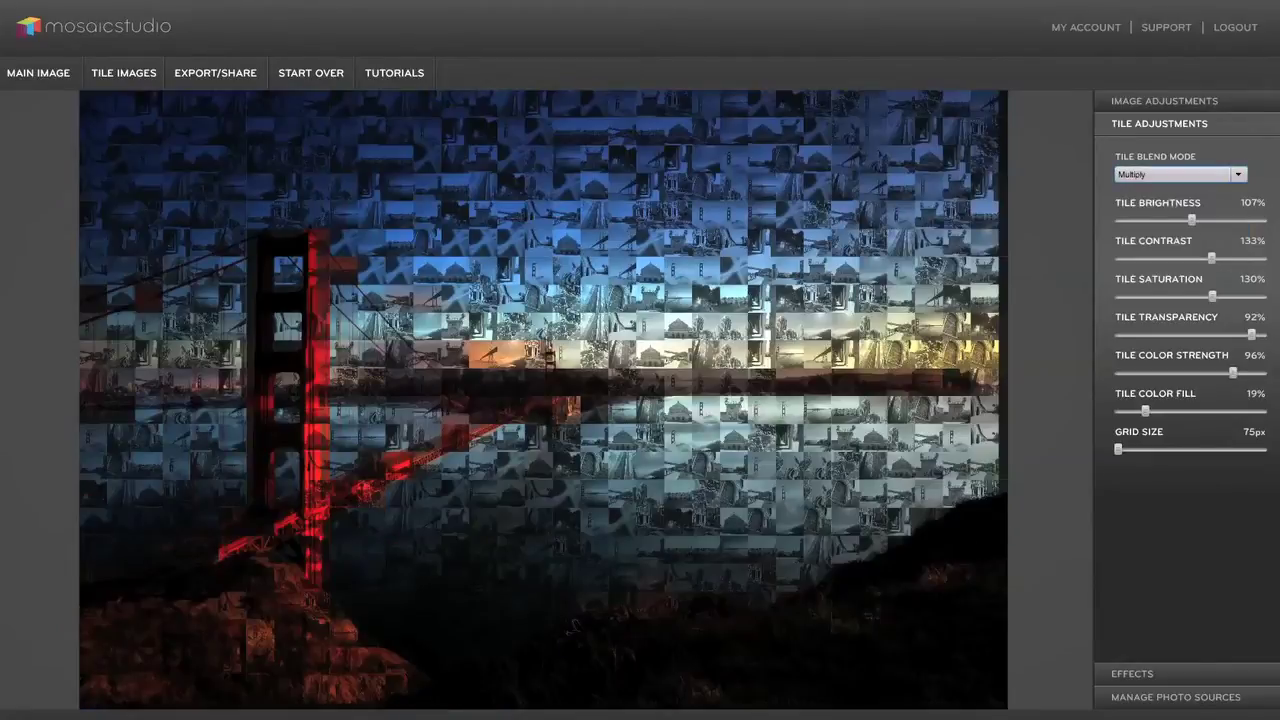
{"action": "left_click", "coordinate": [1180, 174]}
{"action": "left_click", "coordinate": [1175, 240]}
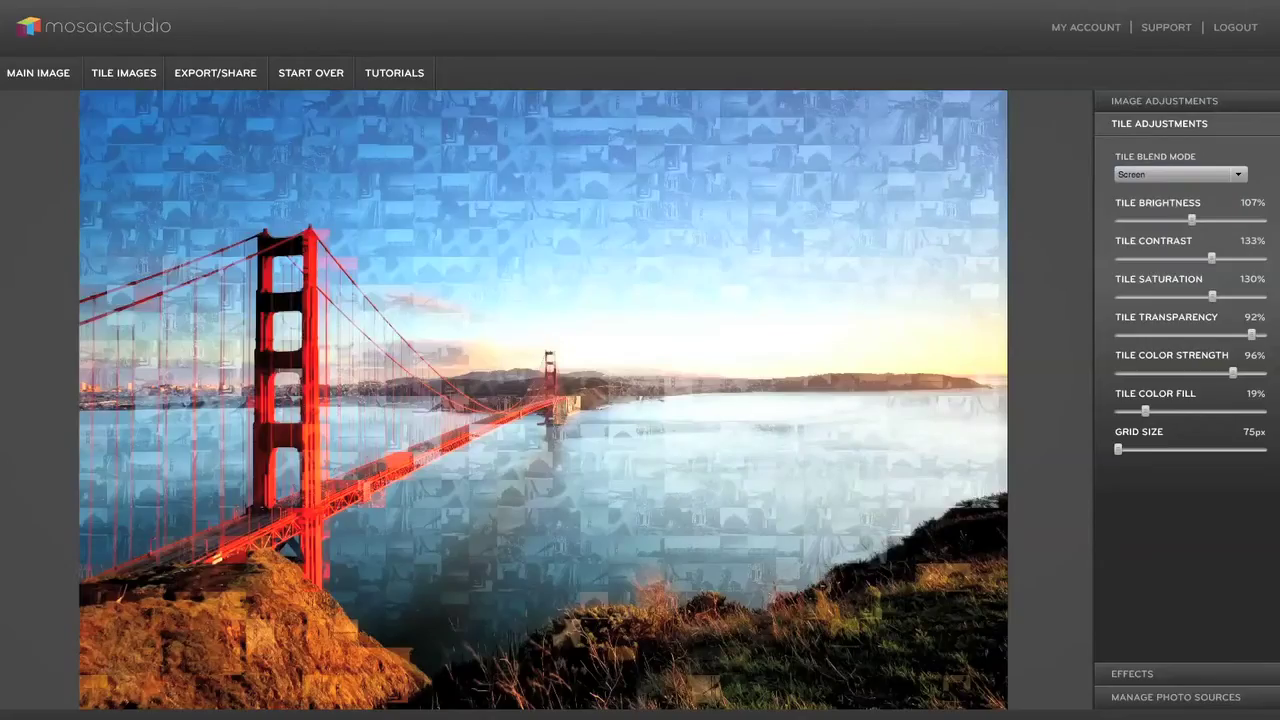
{"action": "left_click", "coordinate": [1180, 174]}
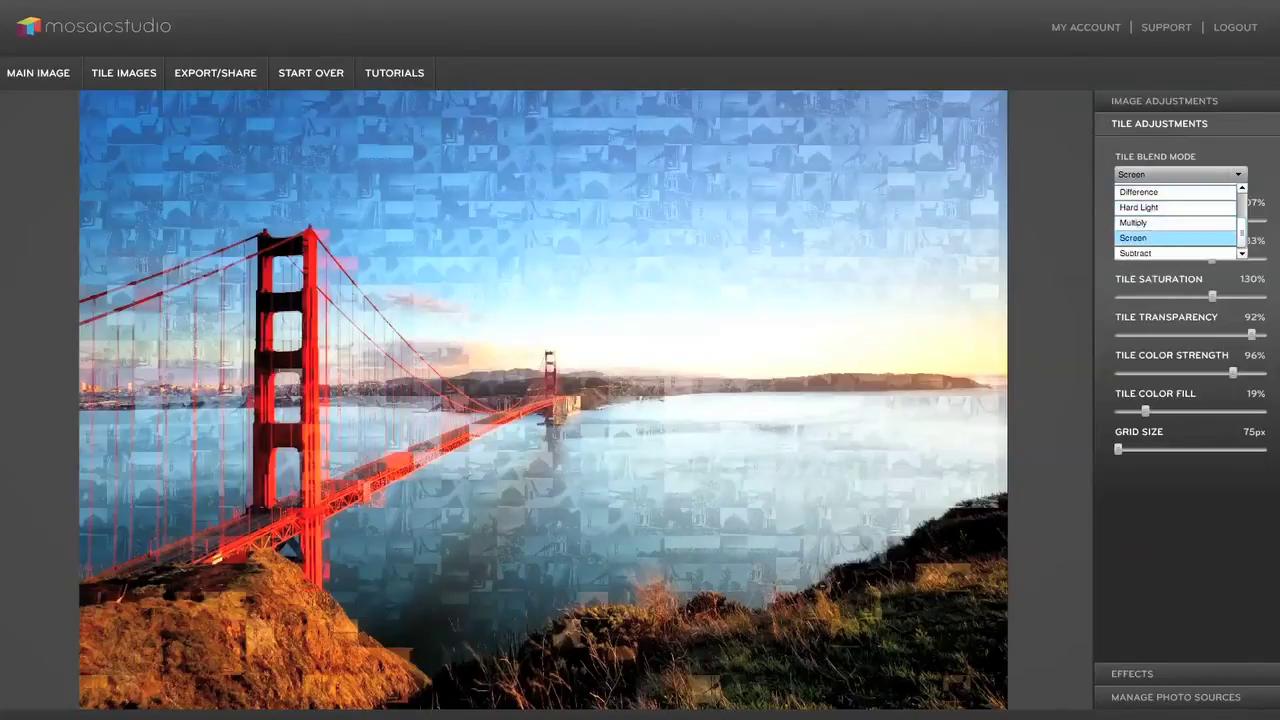
{"action": "scroll", "coordinate": [1175, 220], "scroll_direction": "up", "scroll_amount": 2}
{"action": "left_click", "coordinate": [1160, 187]}
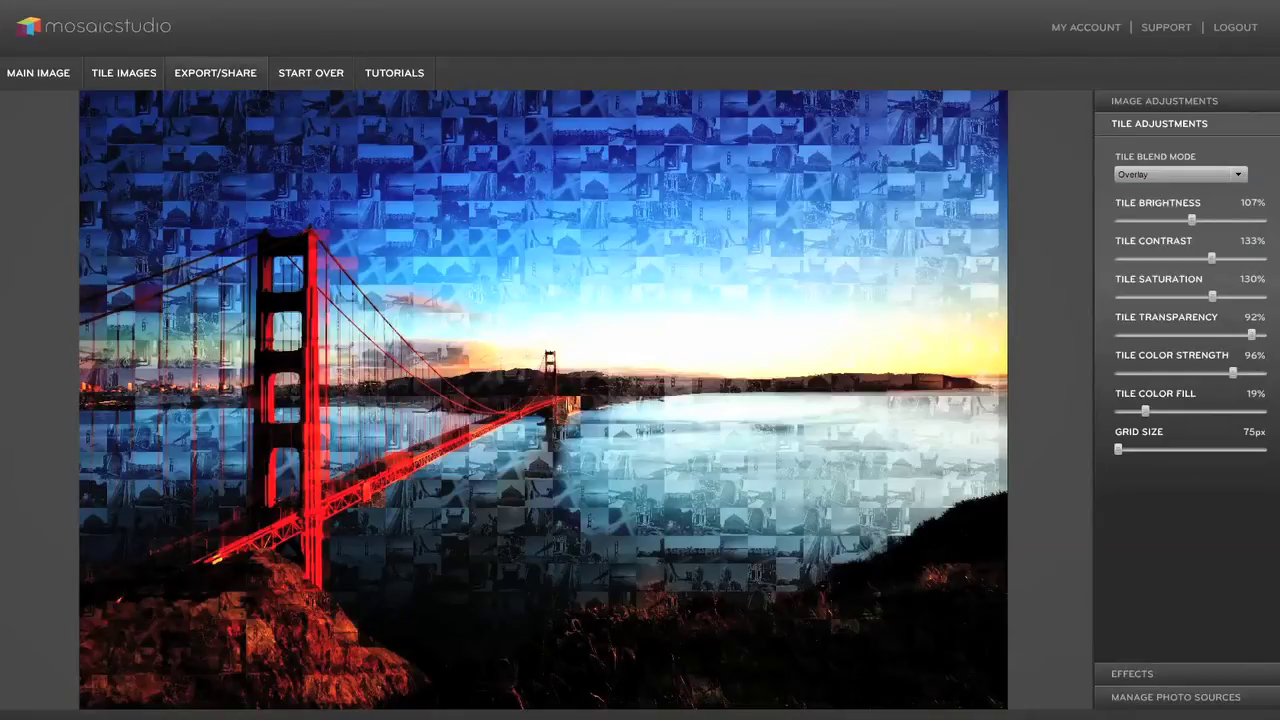
Name the mosaic 'San Fransico' in Export/Share and save it to the gallery.
{"action": "left_click", "coordinate": [215, 73]}
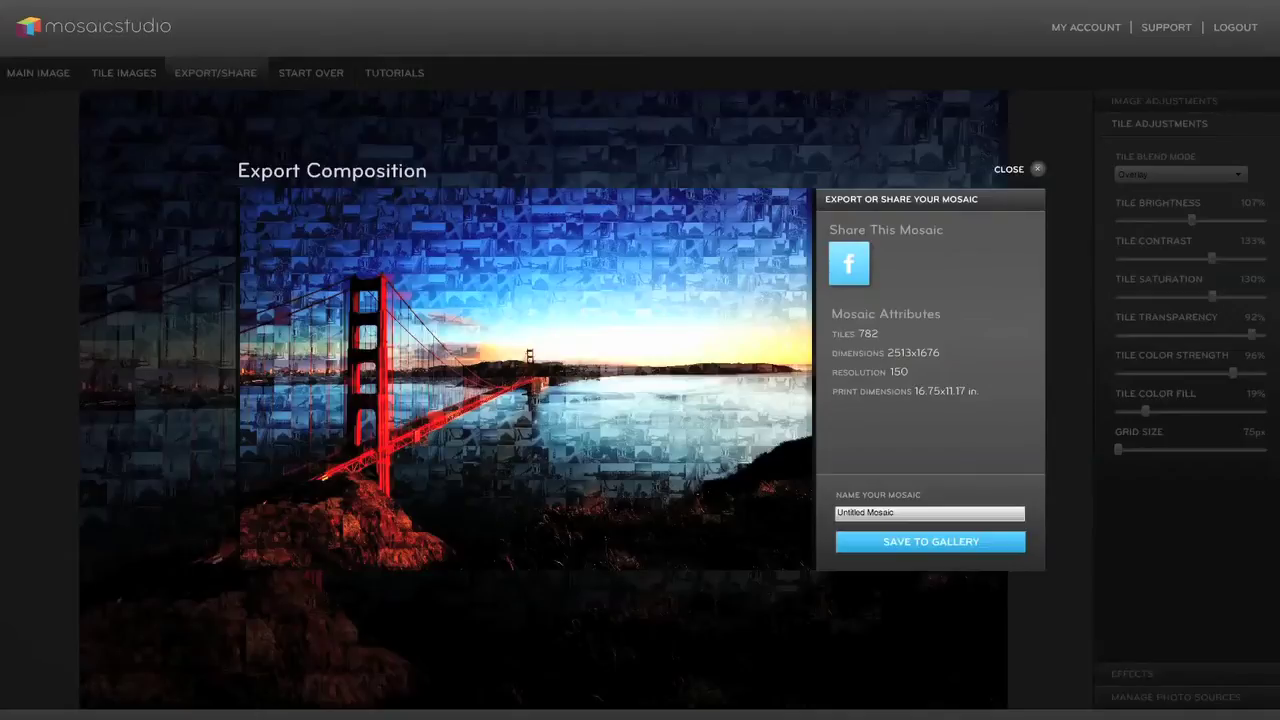
{"action": "left_click", "coordinate": [930, 512]}
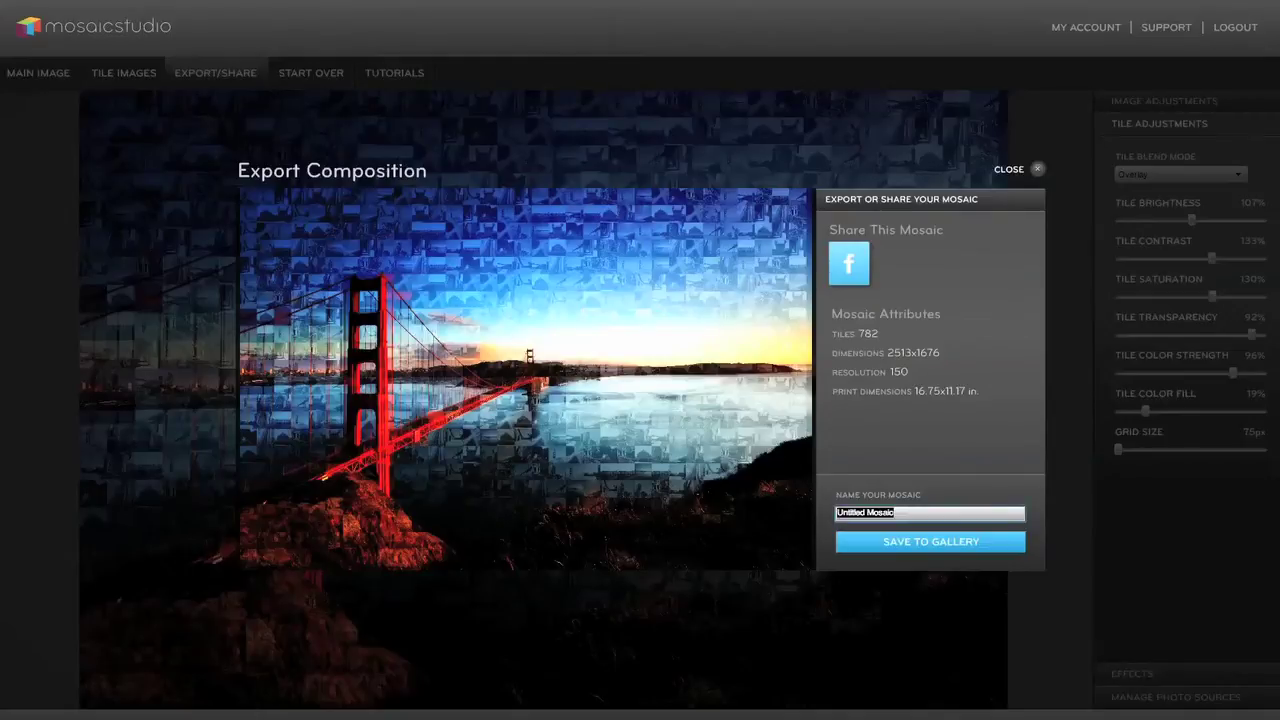
{"action": "type", "text": "San Fransic"}
{"action": "key", "text": "BackSpace"}
{"action": "type", "text": "sico"}
{"action": "key", "text": "Return"}
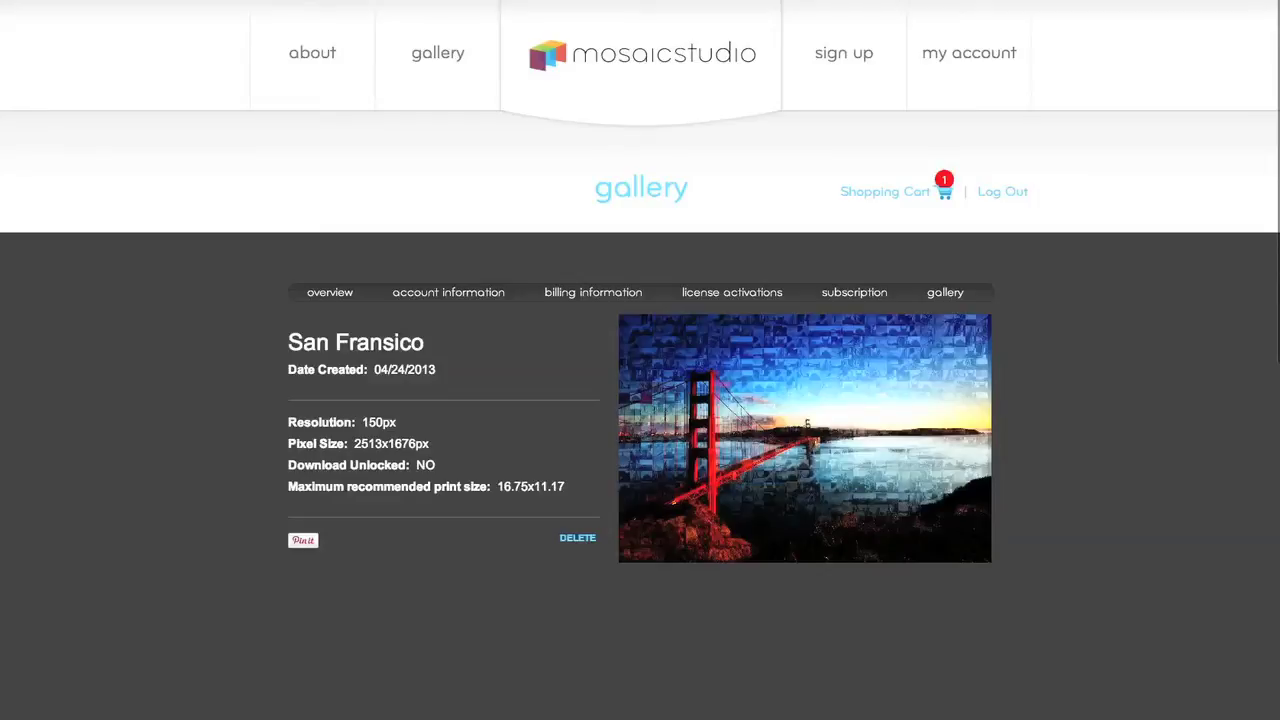
Scroll through the 'San Fransico' gallery page's download and print options.
{"action": "scroll", "coordinate": [640, 360], "scroll_direction": "down", "scroll_amount": 1}
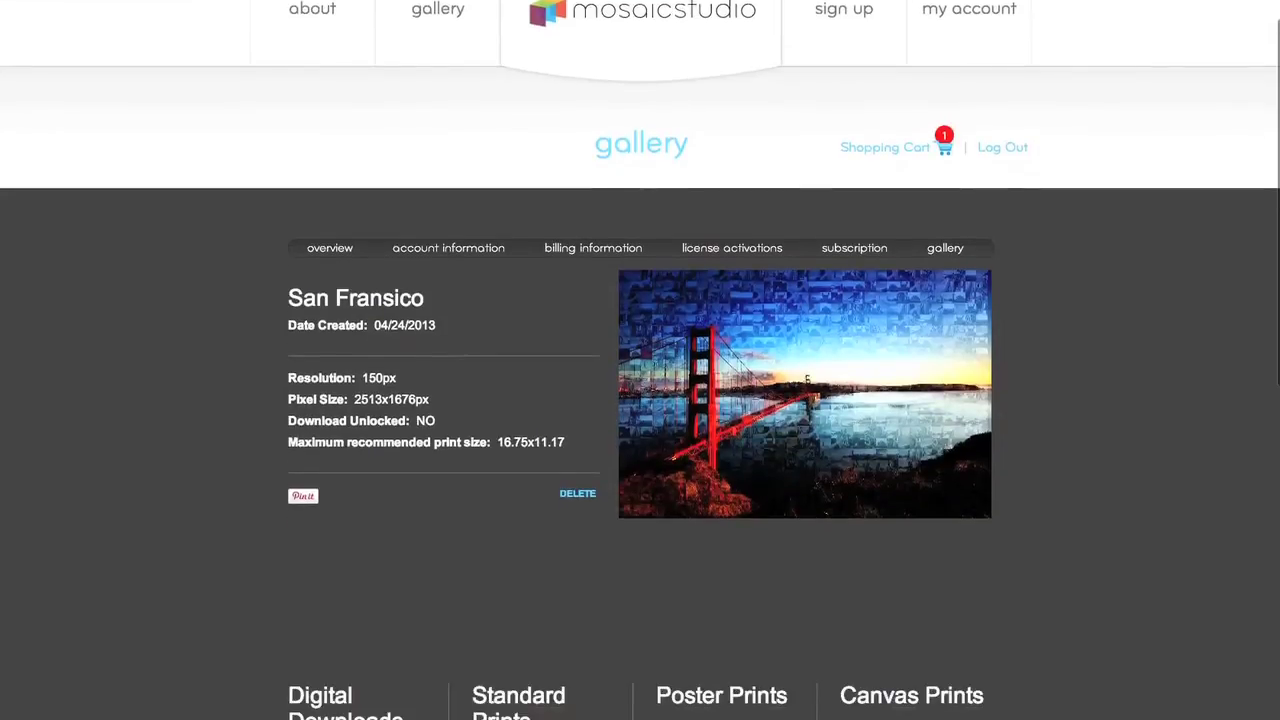
{"action": "scroll", "coordinate": [640, 360], "scroll_direction": "down", "scroll_amount": 2}
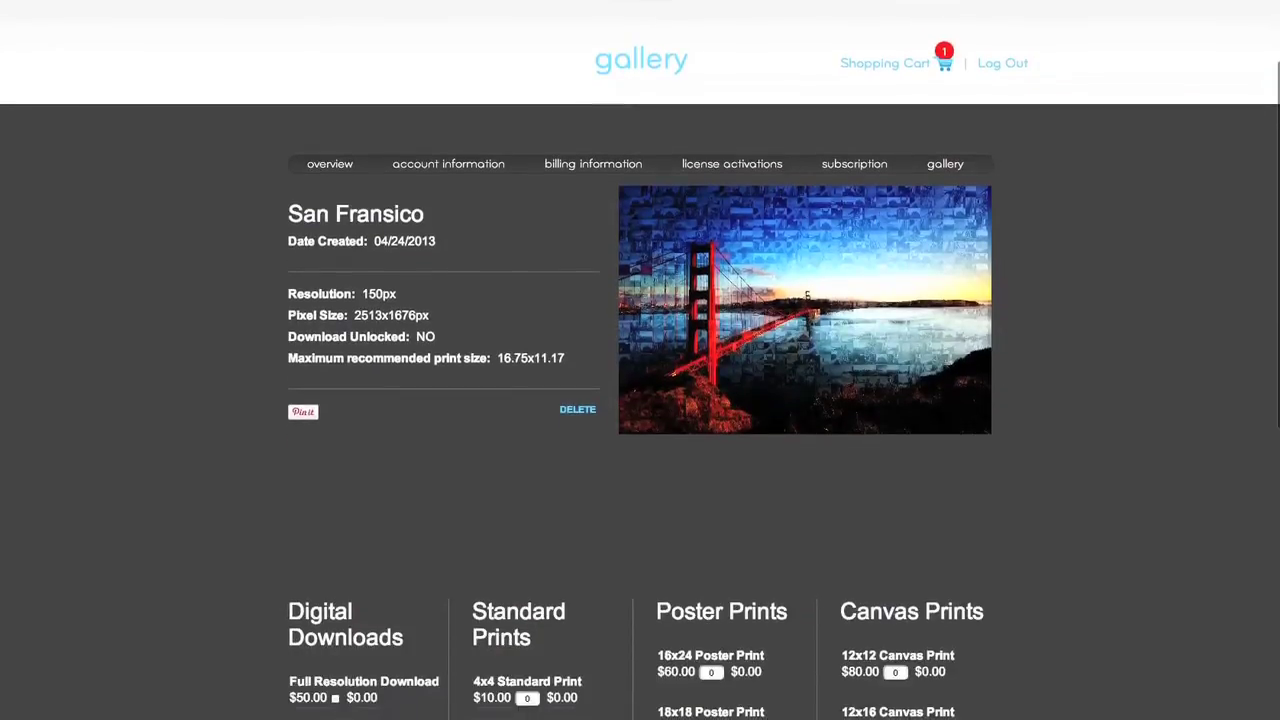
{"action": "scroll", "coordinate": [640, 360], "scroll_direction": "down", "scroll_amount": 1}
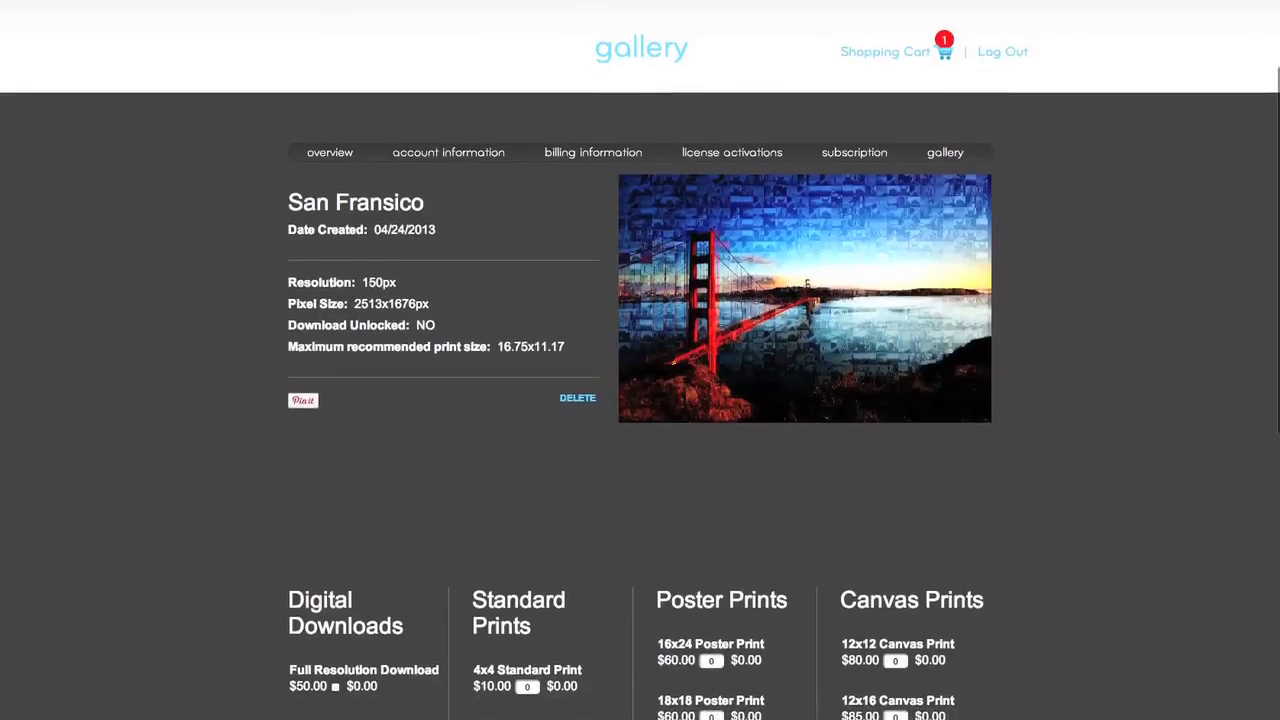
{"action": "scroll", "coordinate": [640, 360], "scroll_direction": "down", "scroll_amount": 4}
{"action": "scroll", "coordinate": [640, 360], "scroll_direction": "down", "scroll_amount": 5}
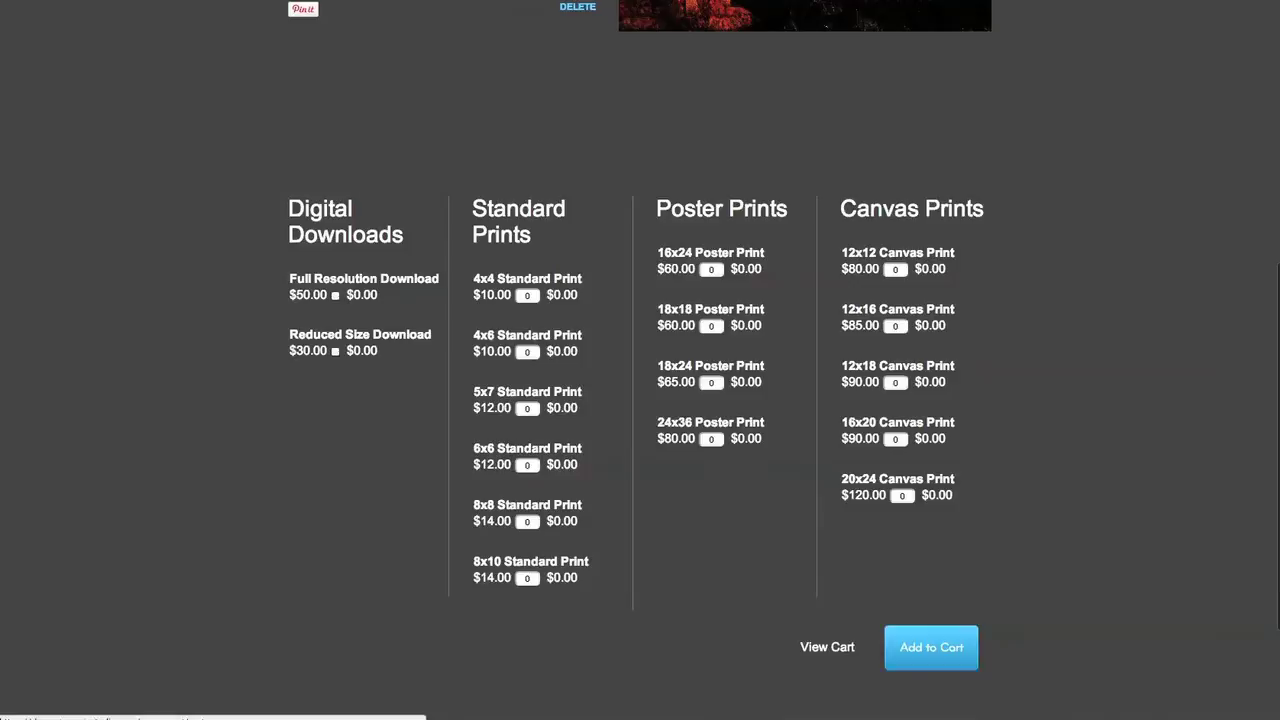
{"action": "scroll", "coordinate": [640, 360], "scroll_direction": "up", "scroll_amount": 10}
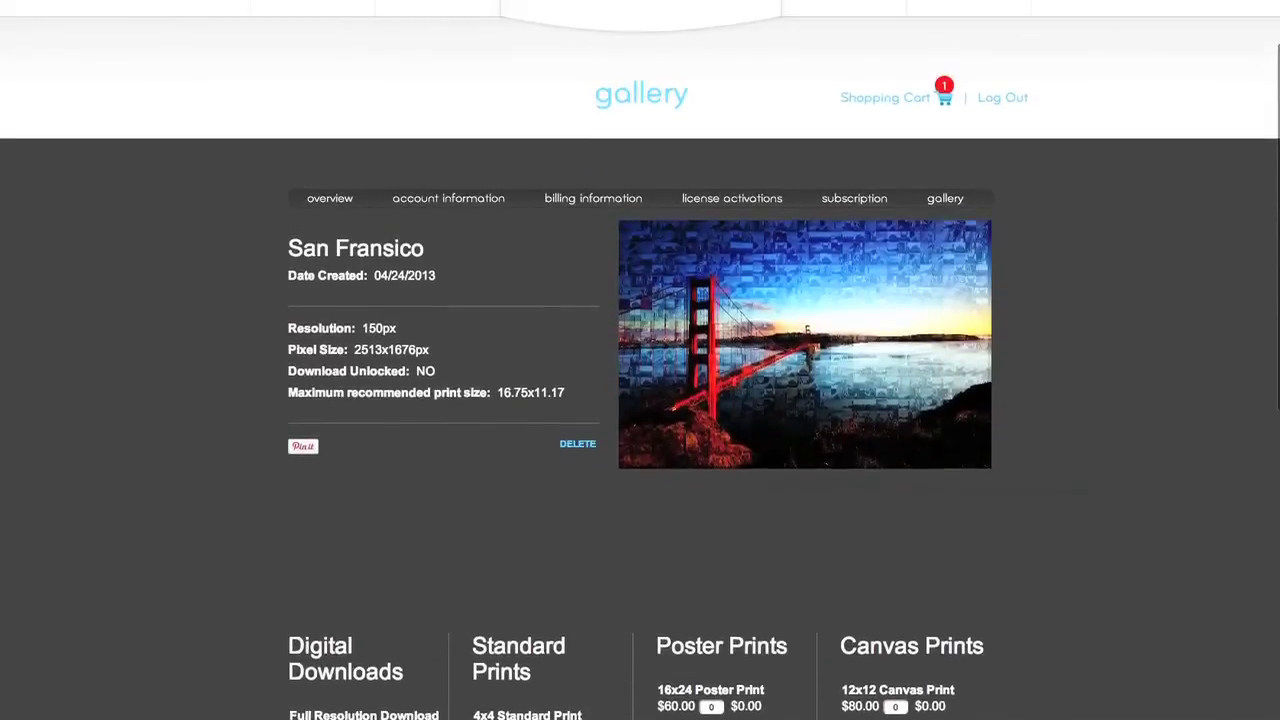